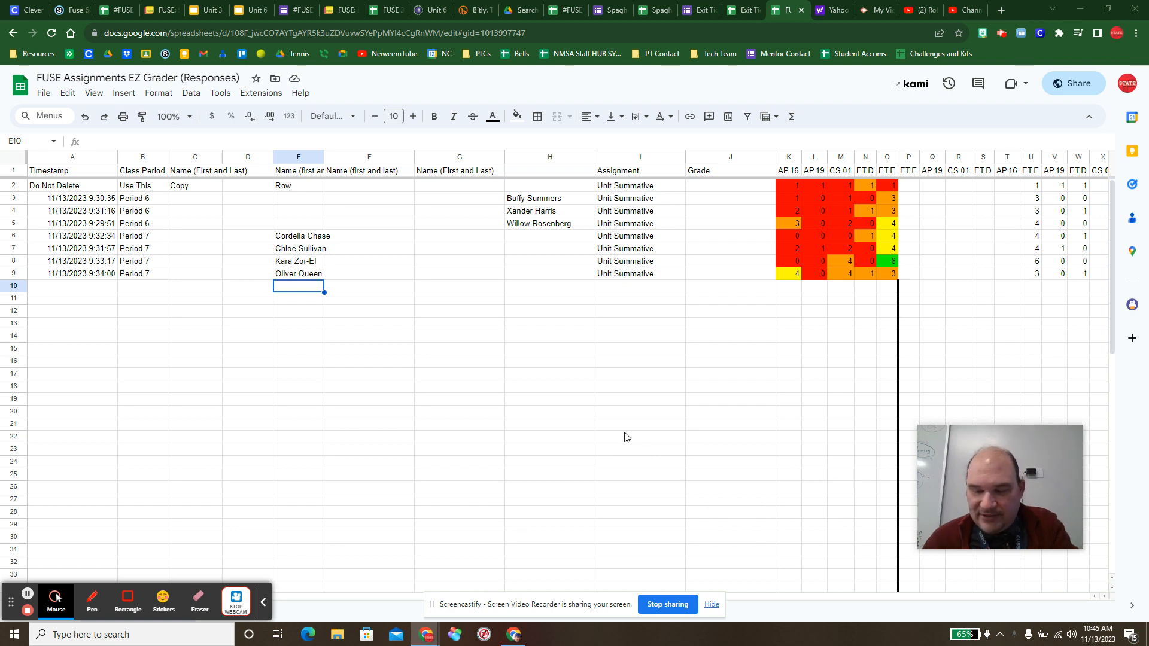
Enter a formula in K2 that references Y2 and fill it down column K through row 9
left_click_drag(623, 436, 769, 415)
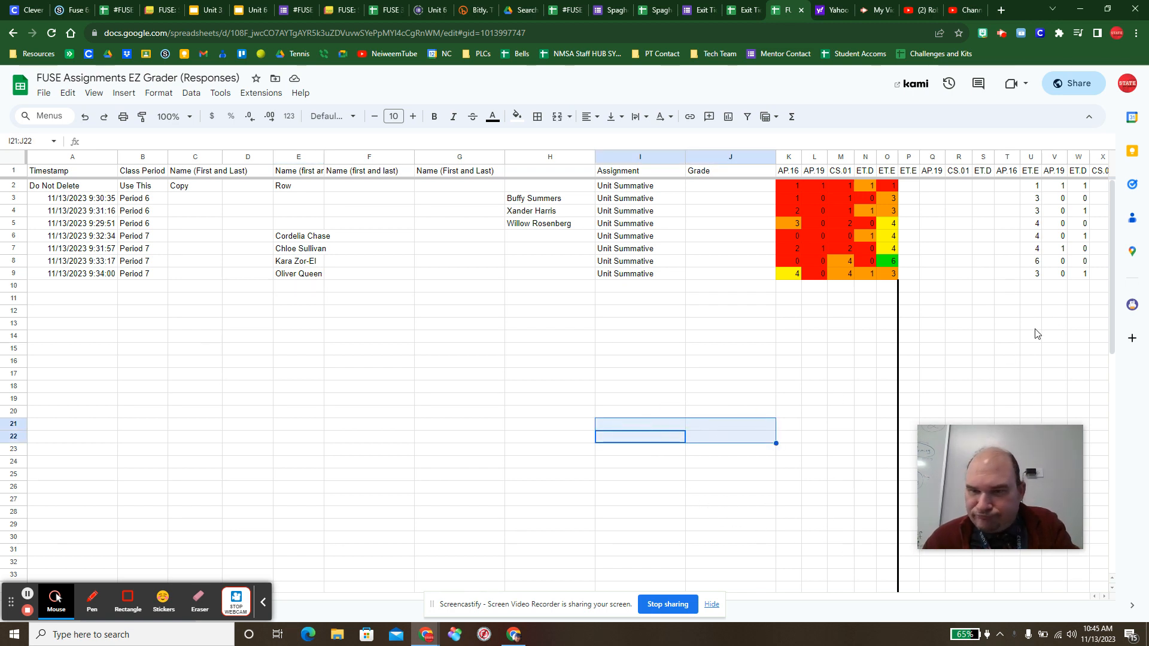
left_click(1102, 596)
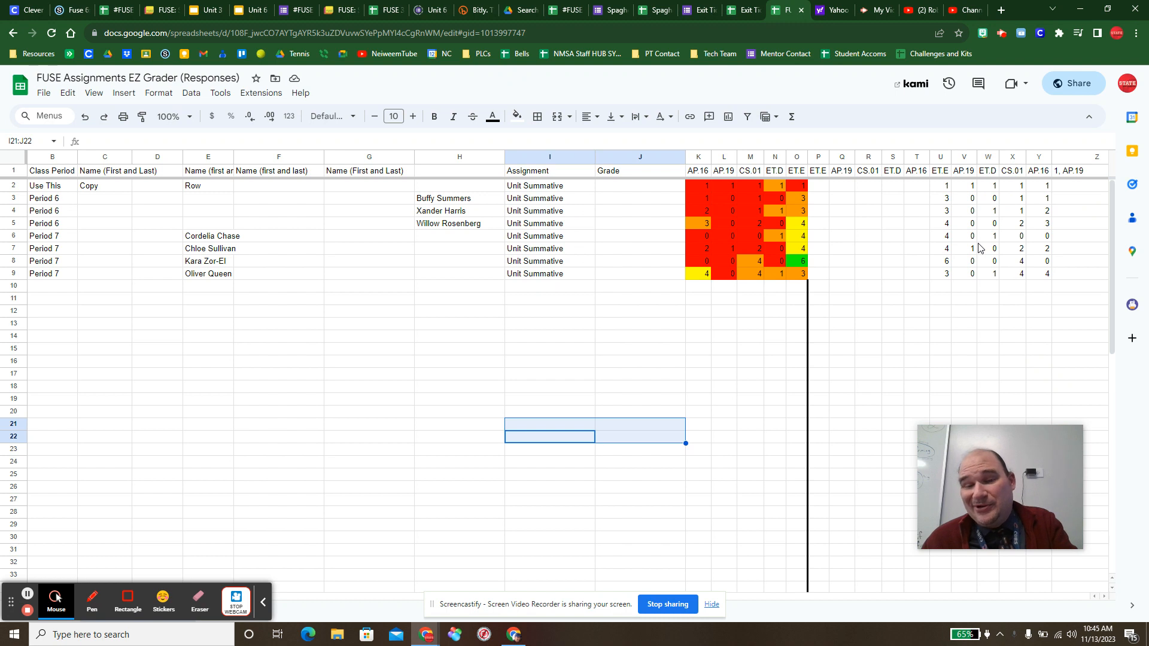
left_click(702, 188)
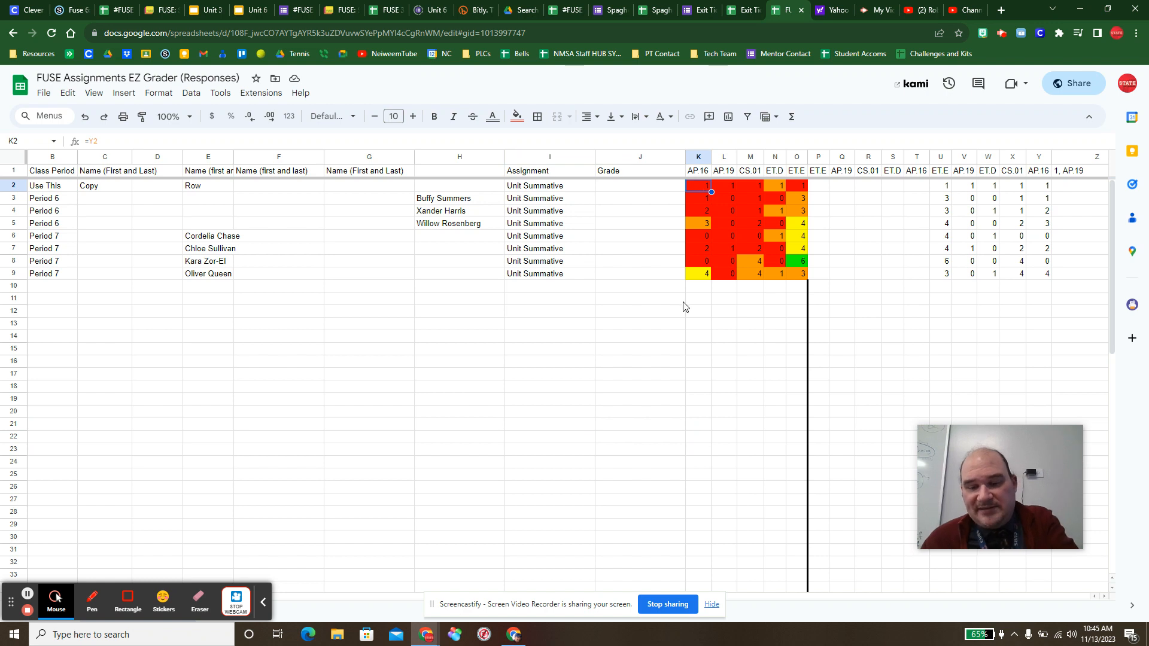
type("=")
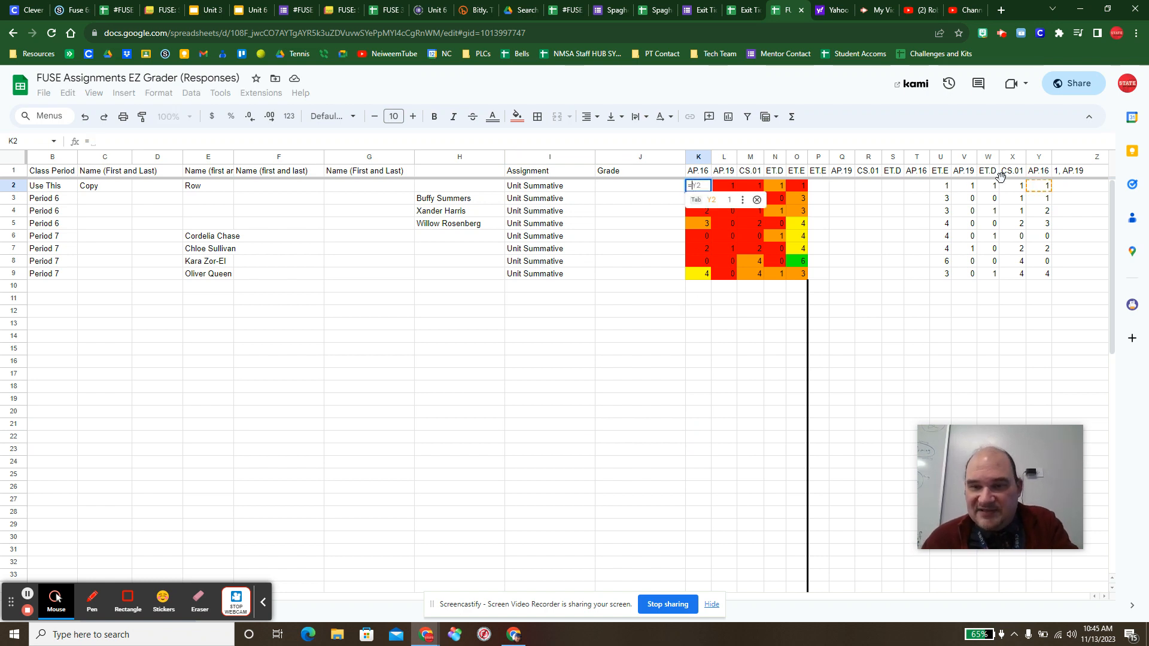
left_click(1044, 189)
key("Return")
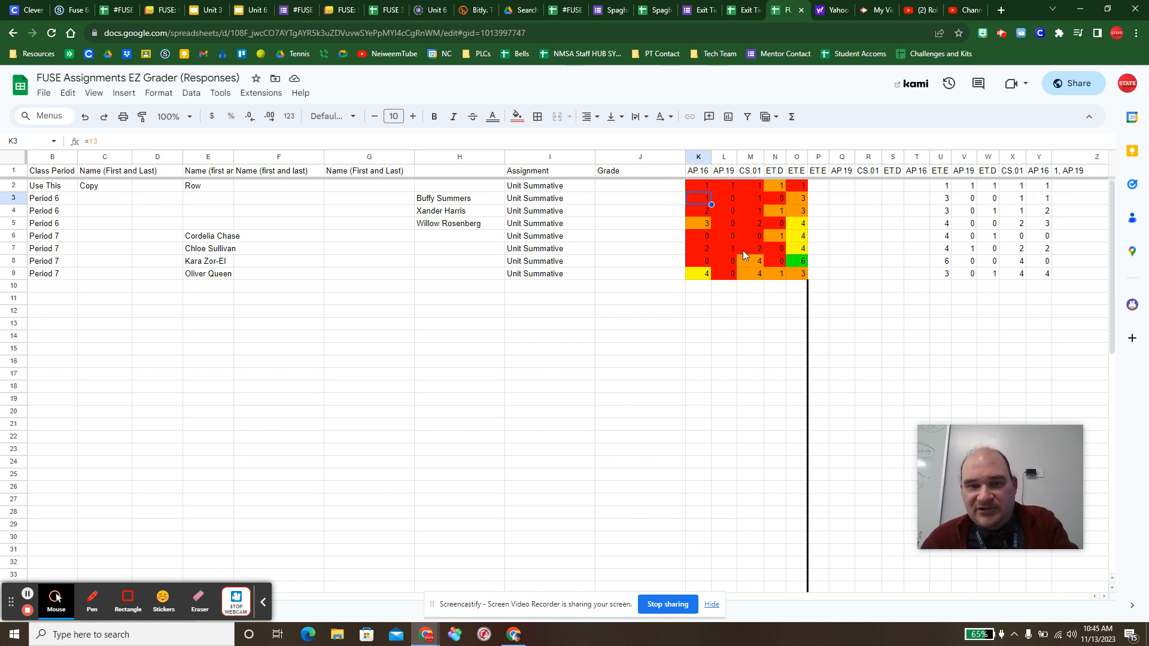
left_click(709, 190)
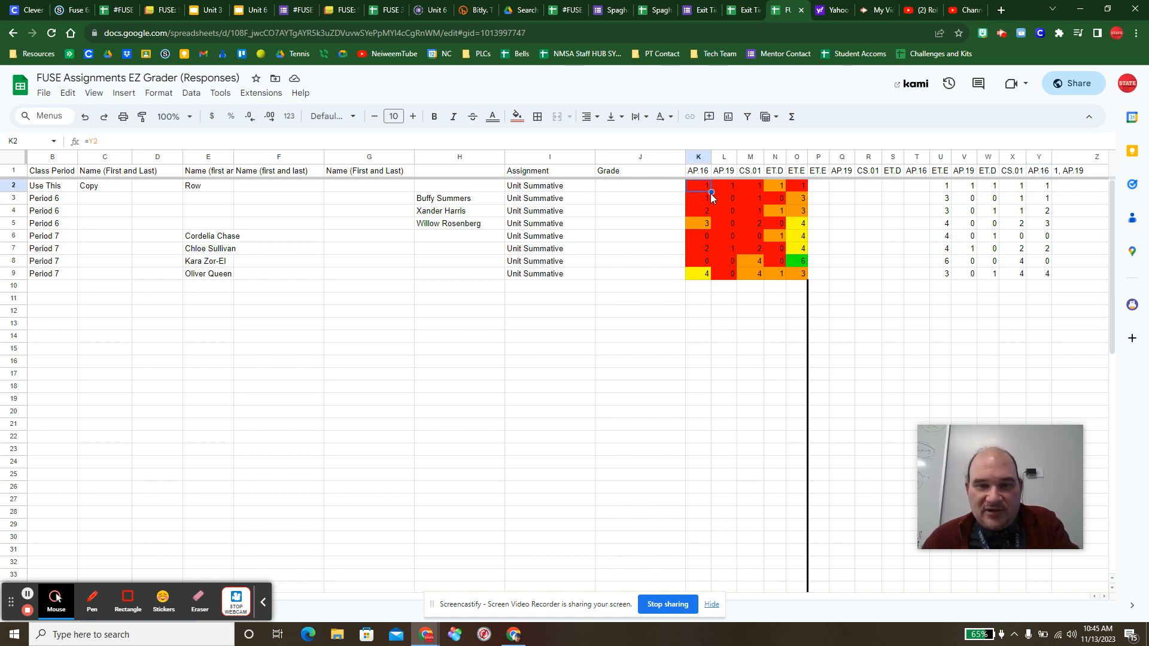
left_click_drag(711, 190, 711, 280)
left_click(722, 312)
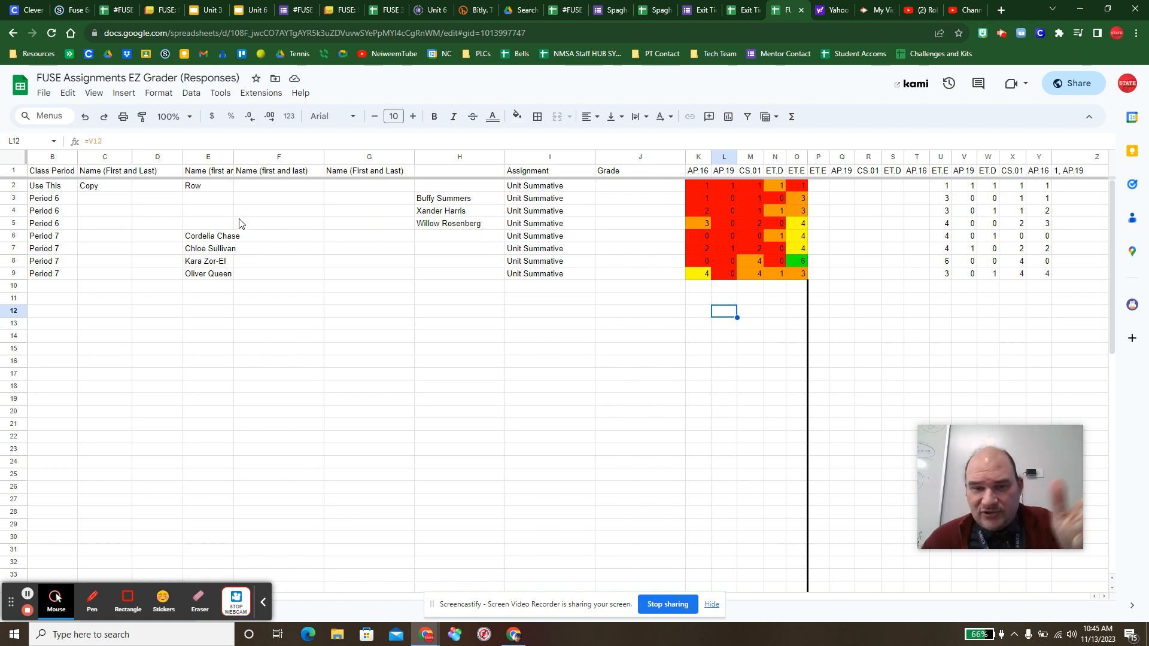
Open the conditional formatting rules for column K and examine their score thresholds and colors
left_click(695, 157)
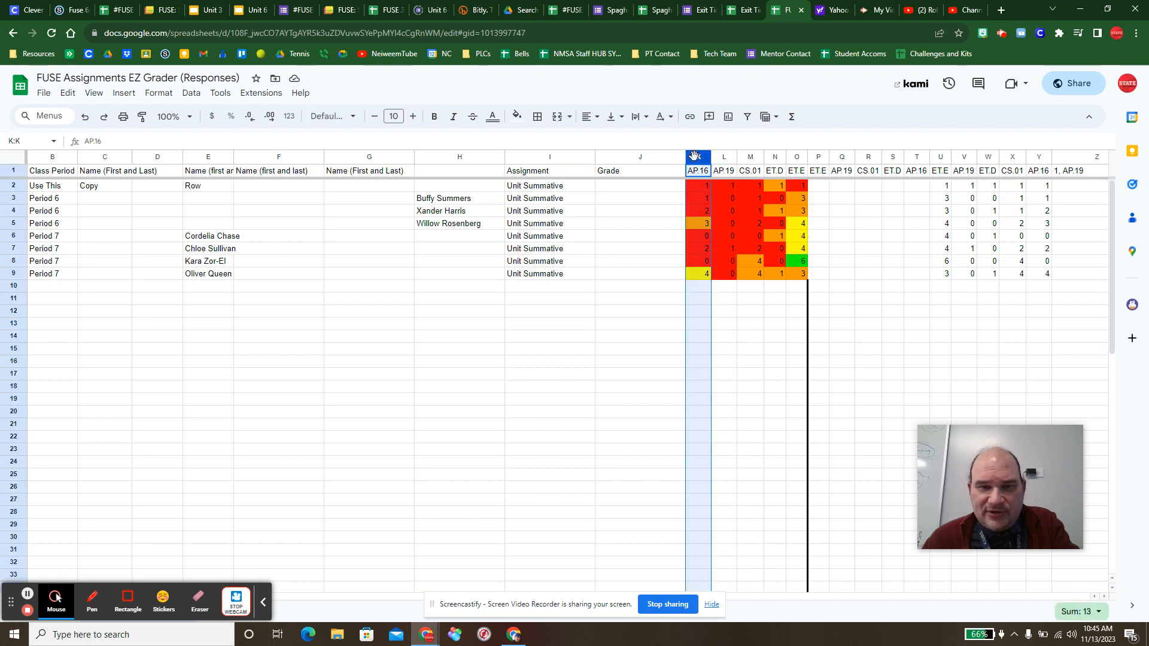
left_click(160, 94)
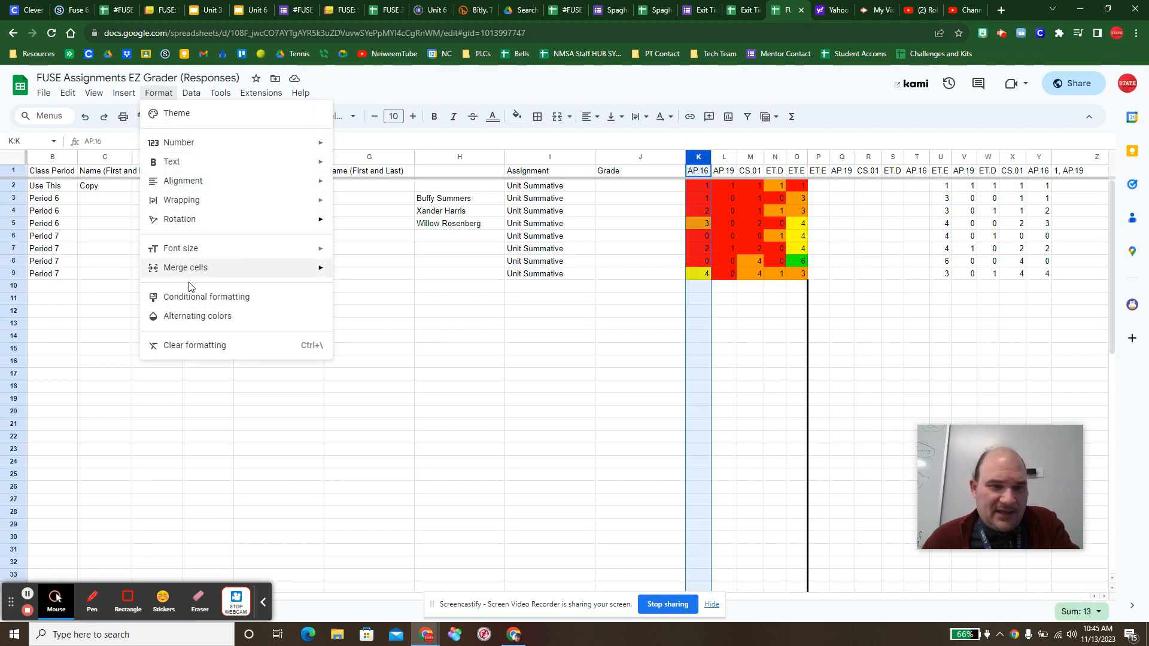
left_click(165, 301)
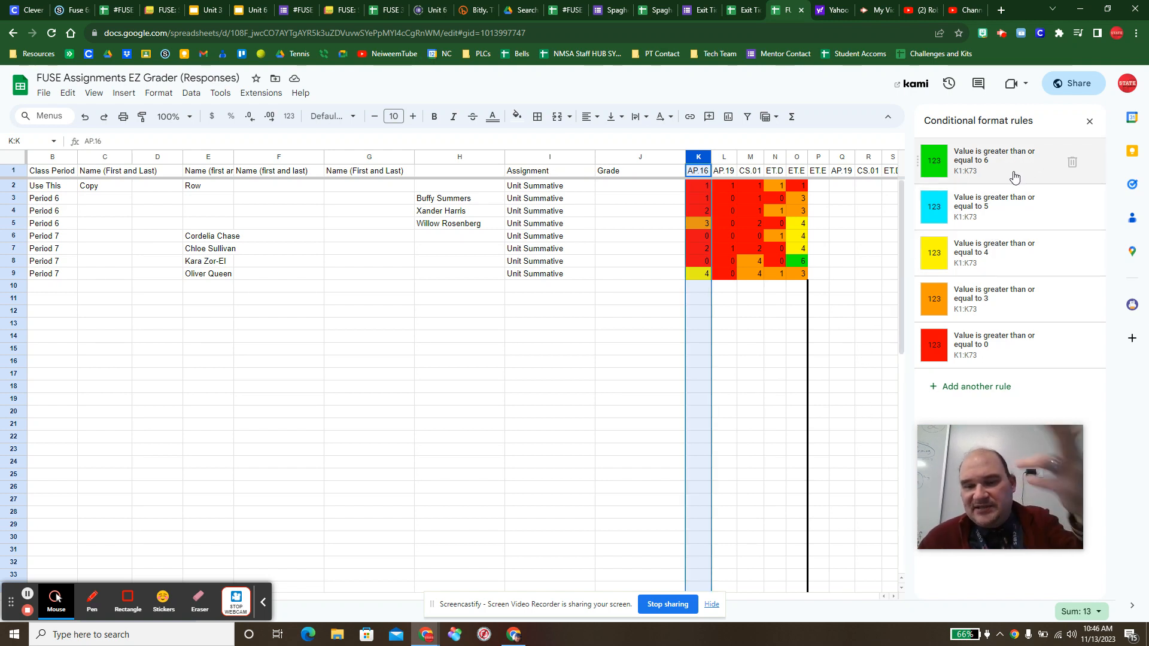
left_click(425, 312)
Copy the Period 6 names from H3:H5 to C3 and the Period 7 names from E6:E9 to C6
left_click_drag(457, 202, 457, 226)
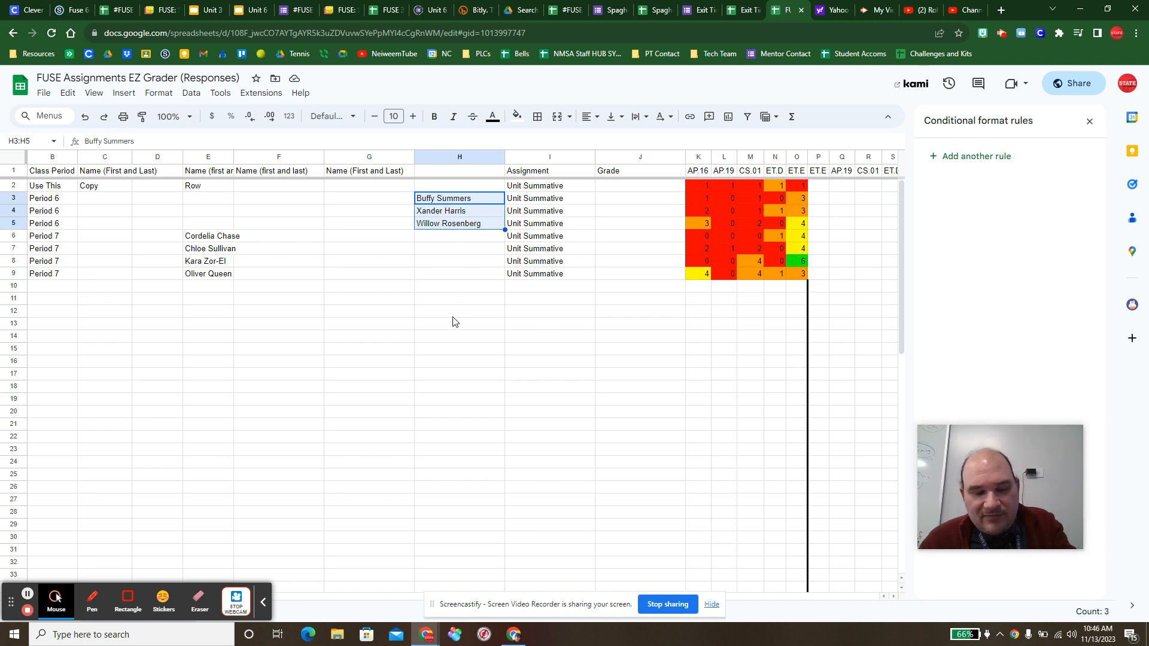
left_click(108, 202)
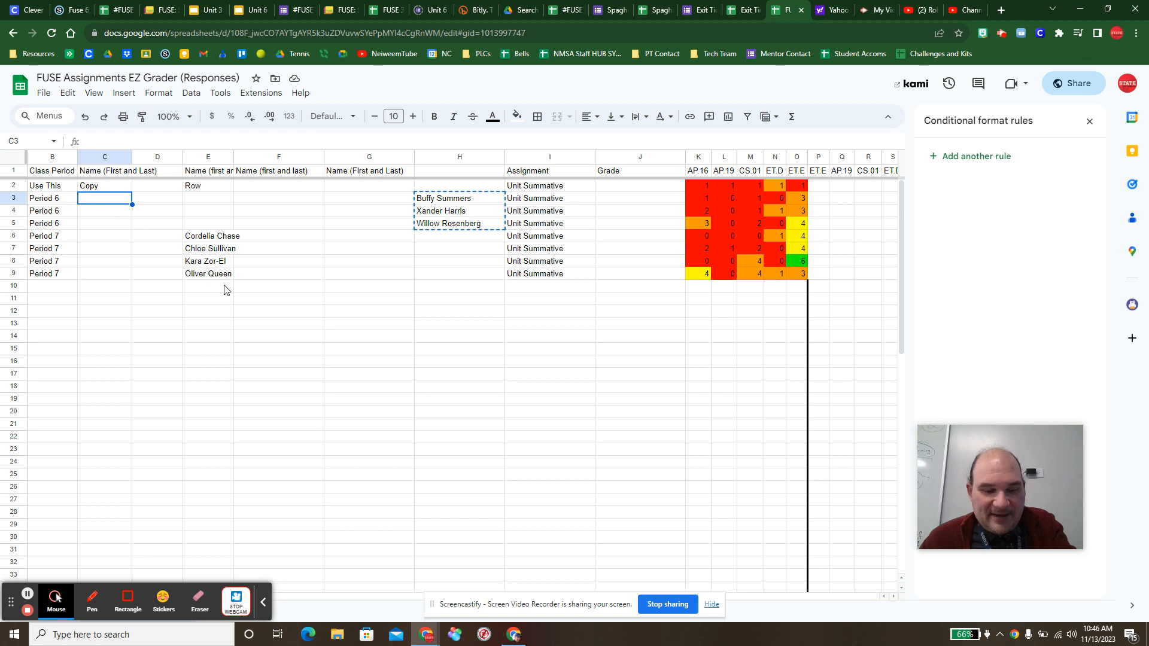
key("ctrl+v")
left_click_drag(221, 238, 220, 275)
left_click(117, 235)
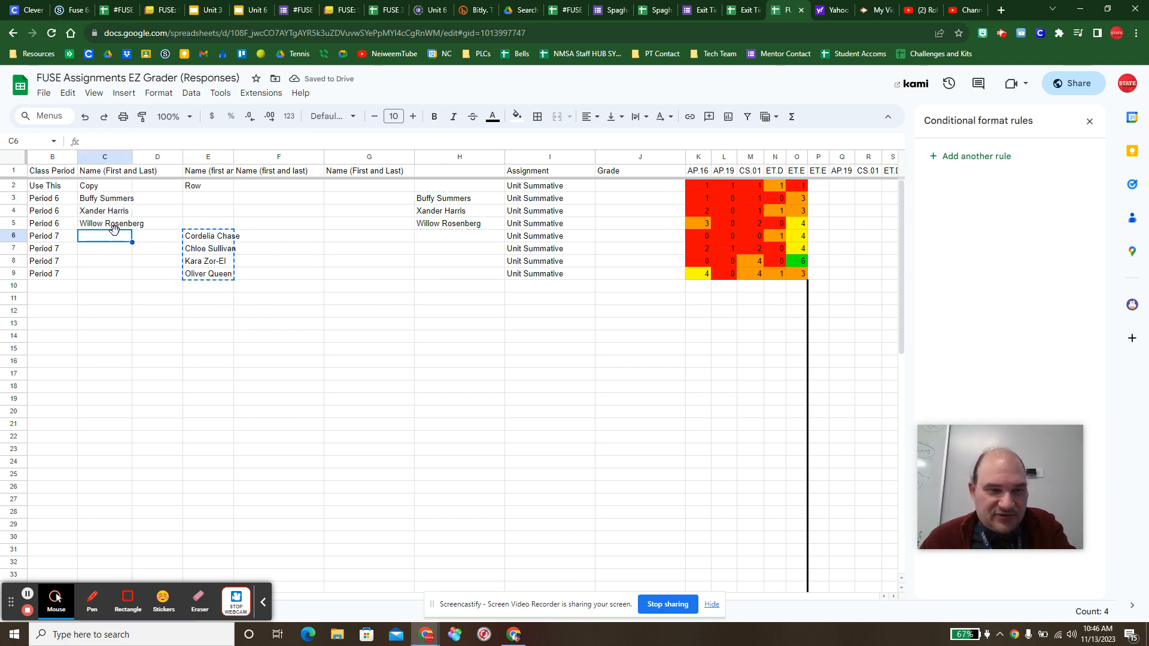
key("ctrl+v")
left_click(368, 274)
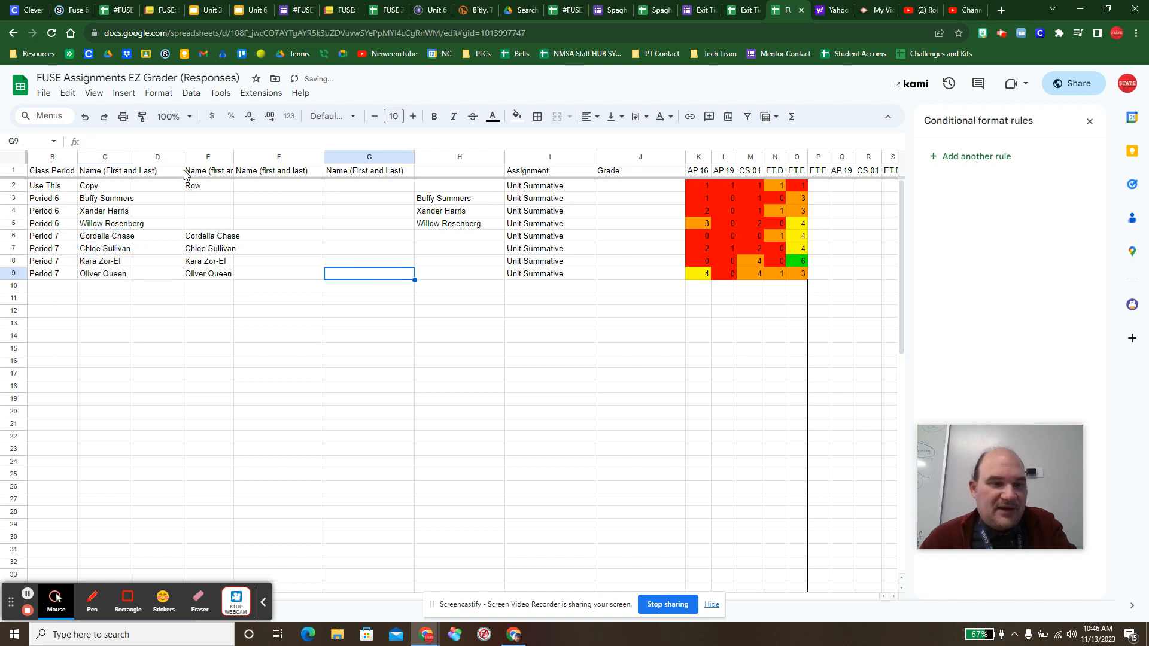
Temporarily hide columns D through J and reveal them again
left_click_drag(163, 158, 661, 175)
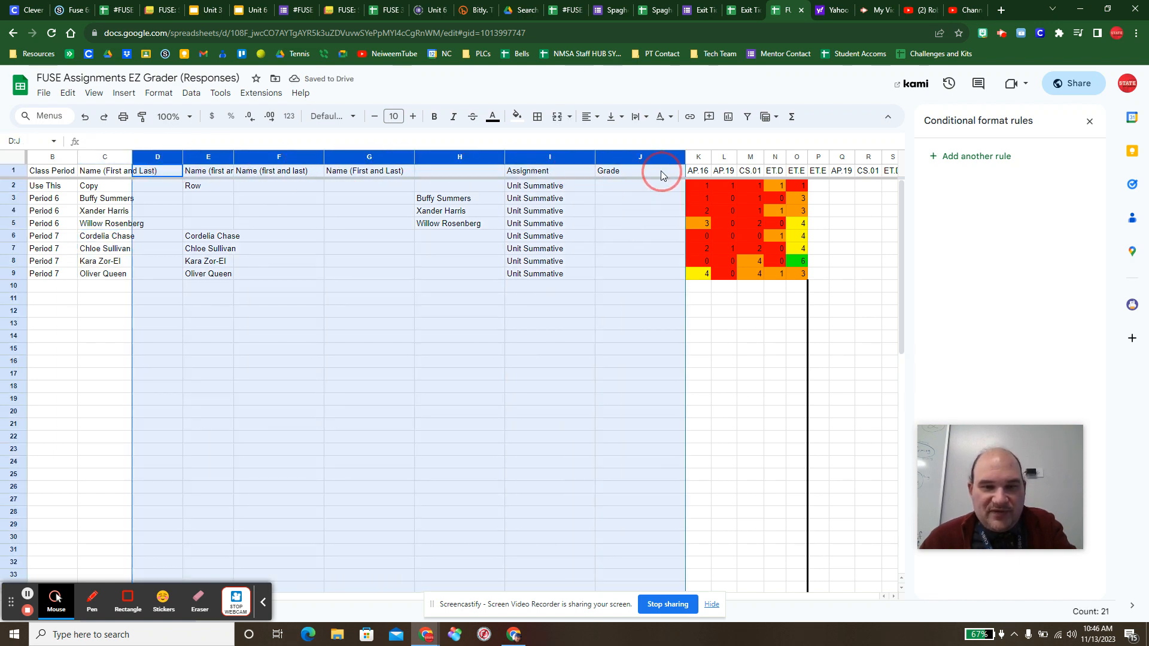
right_click(618, 156)
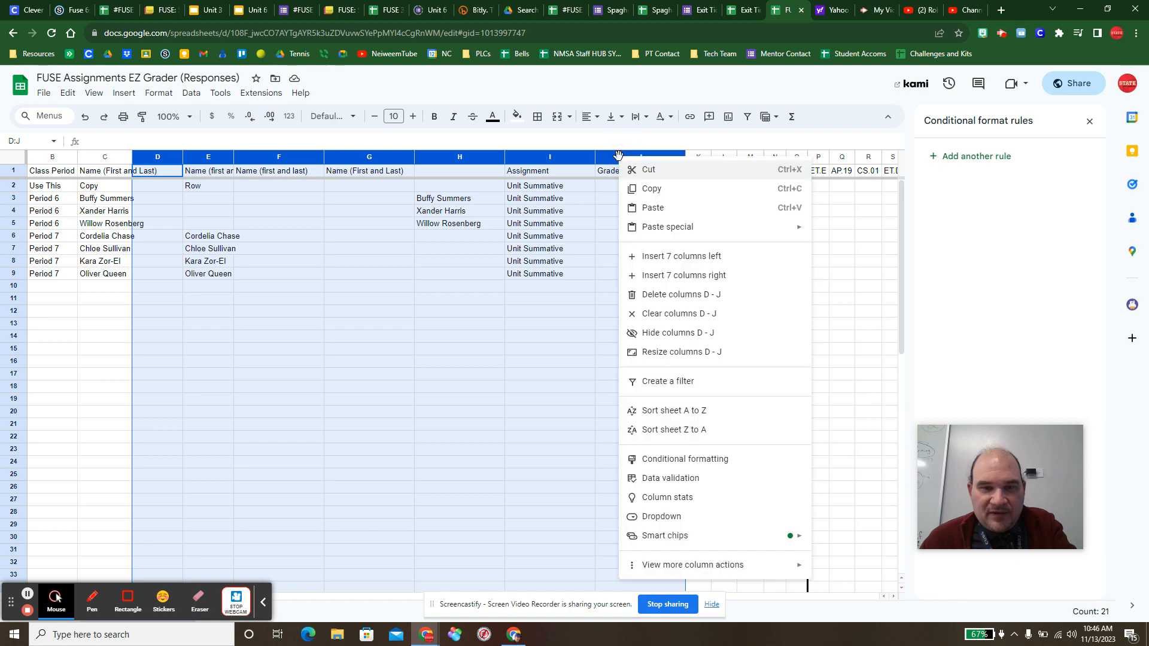
left_click(679, 341)
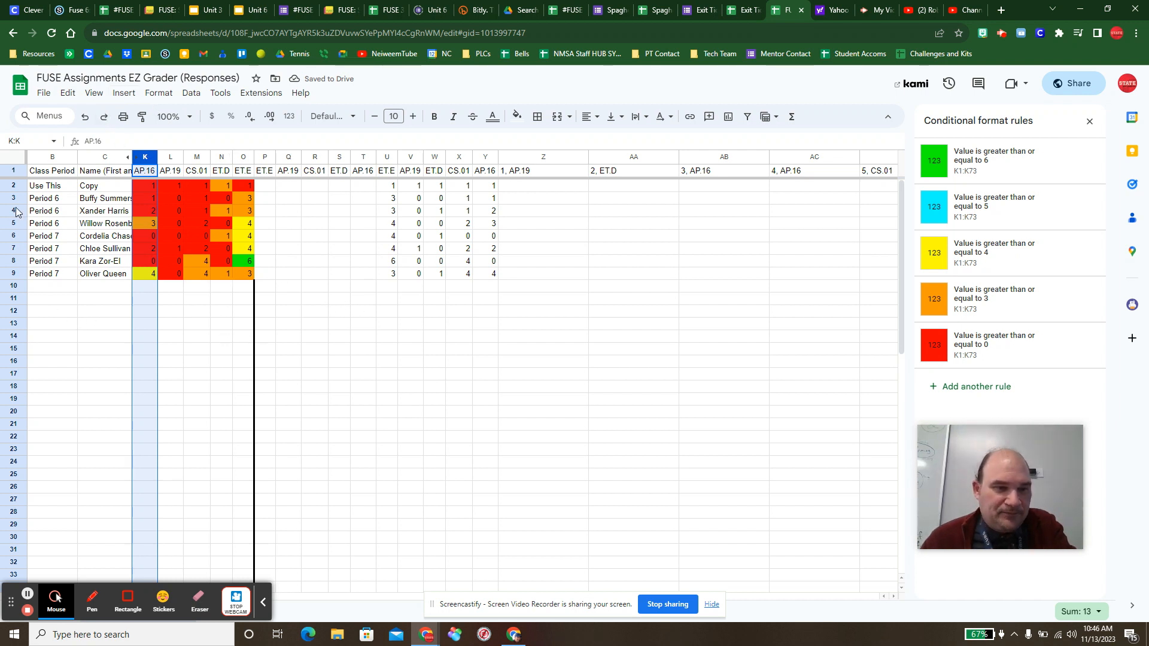
left_click(86, 326)
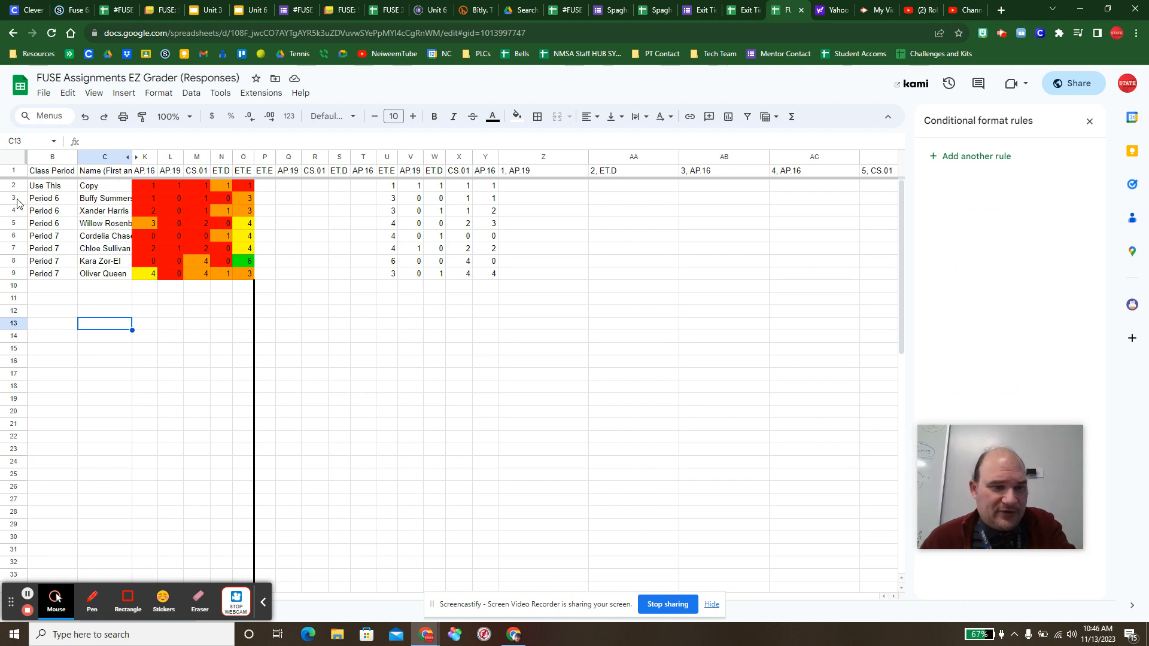
left_click_drag(13, 202, 13, 273)
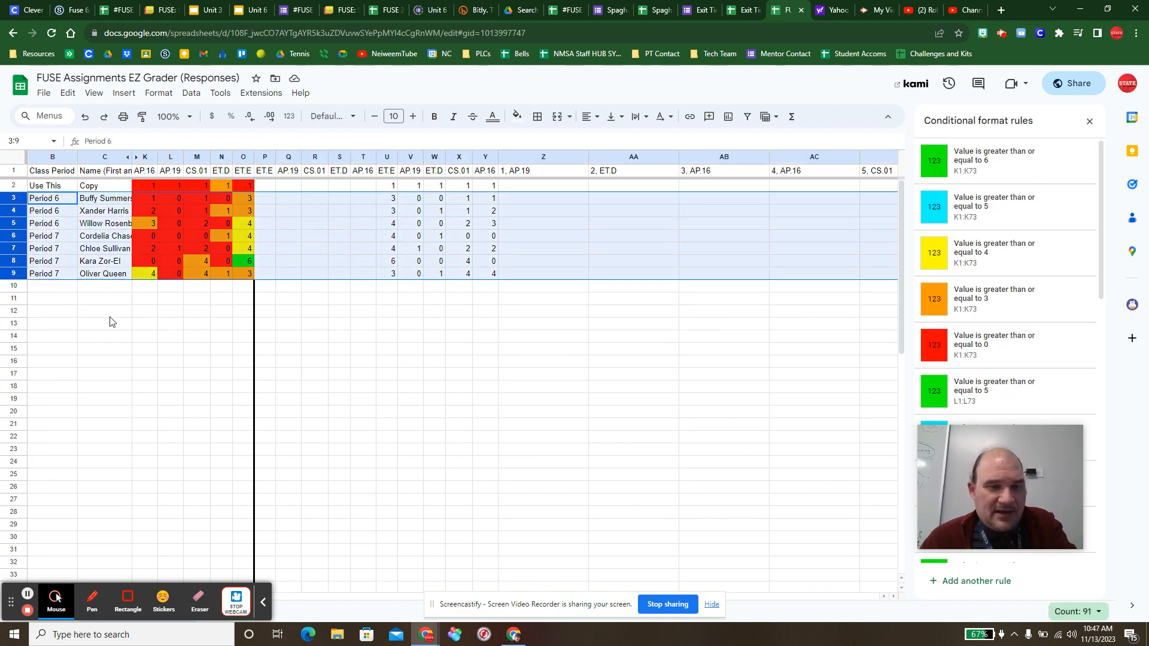
left_click(165, 322)
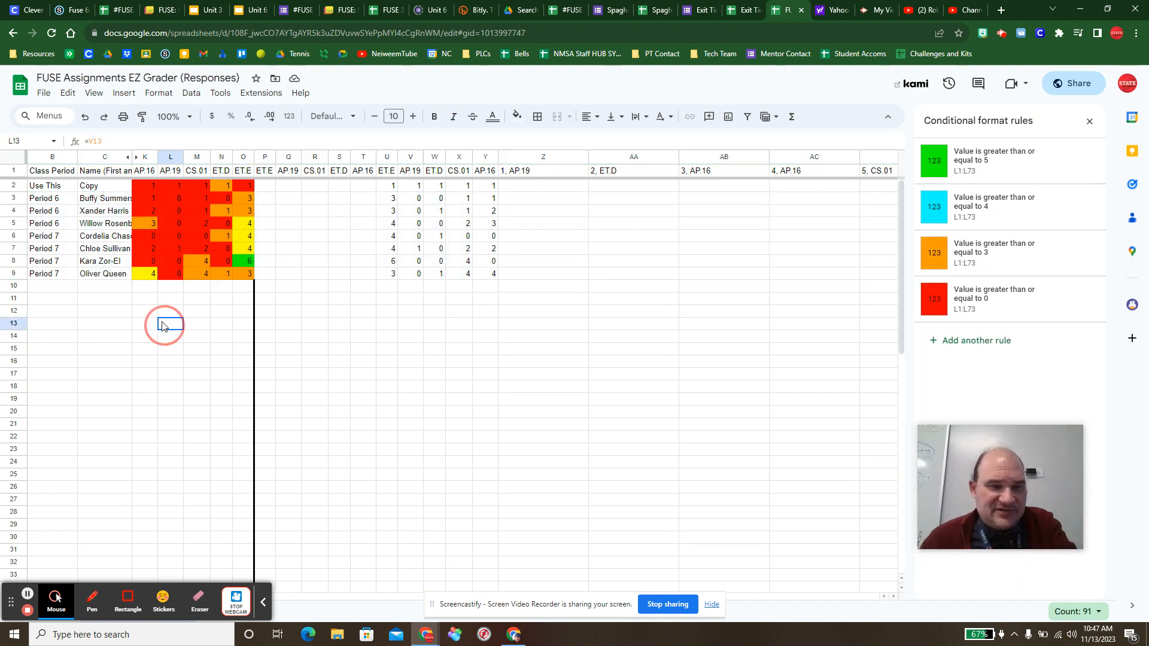
left_click(131, 157)
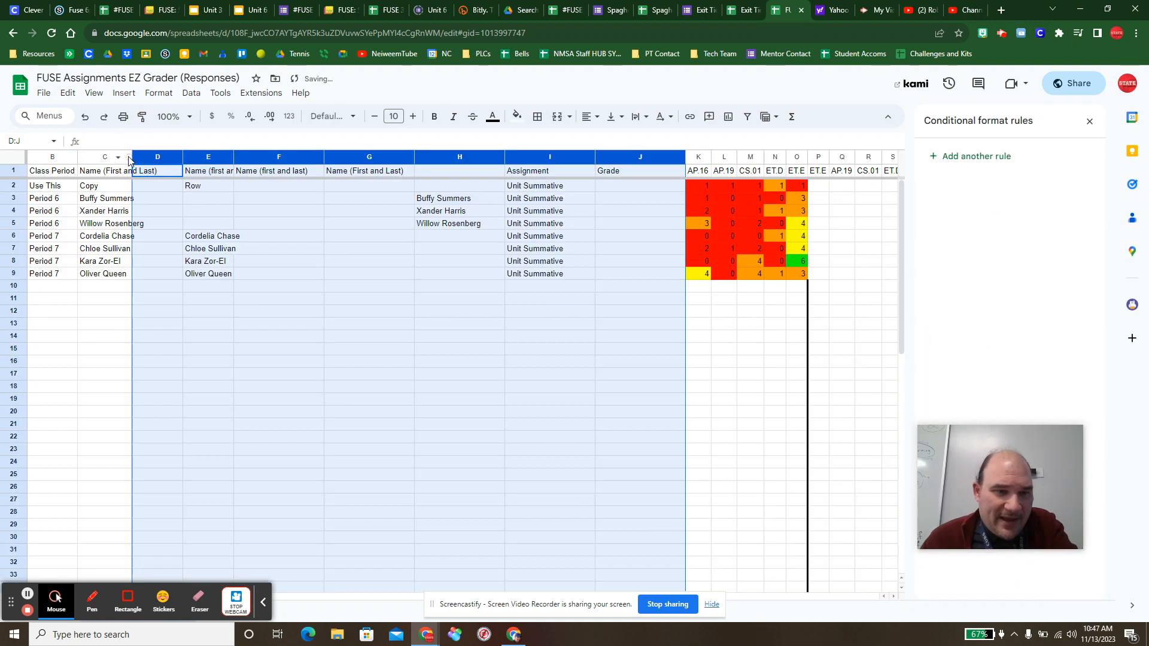
Split the full names in C3:C9 into first and last name columns using Space as the separator
left_click(111, 201)
left_click_drag(107, 216, 103, 275)
left_click(191, 92)
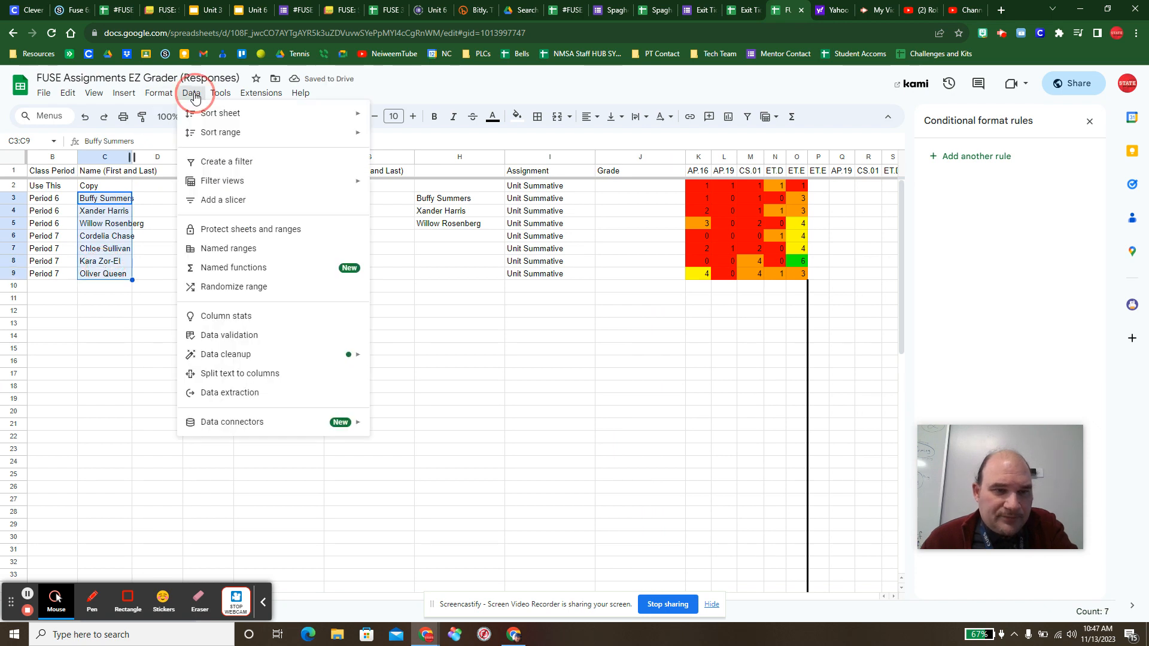
mouse_move(219, 93)
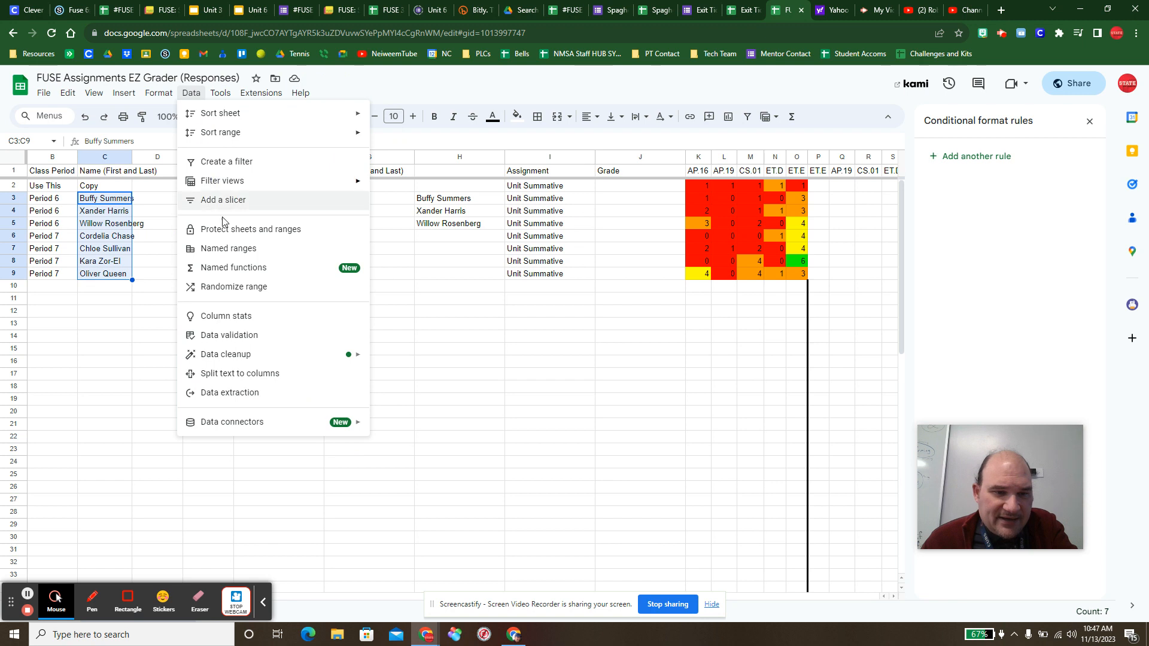
left_click(237, 374)
left_click(220, 293)
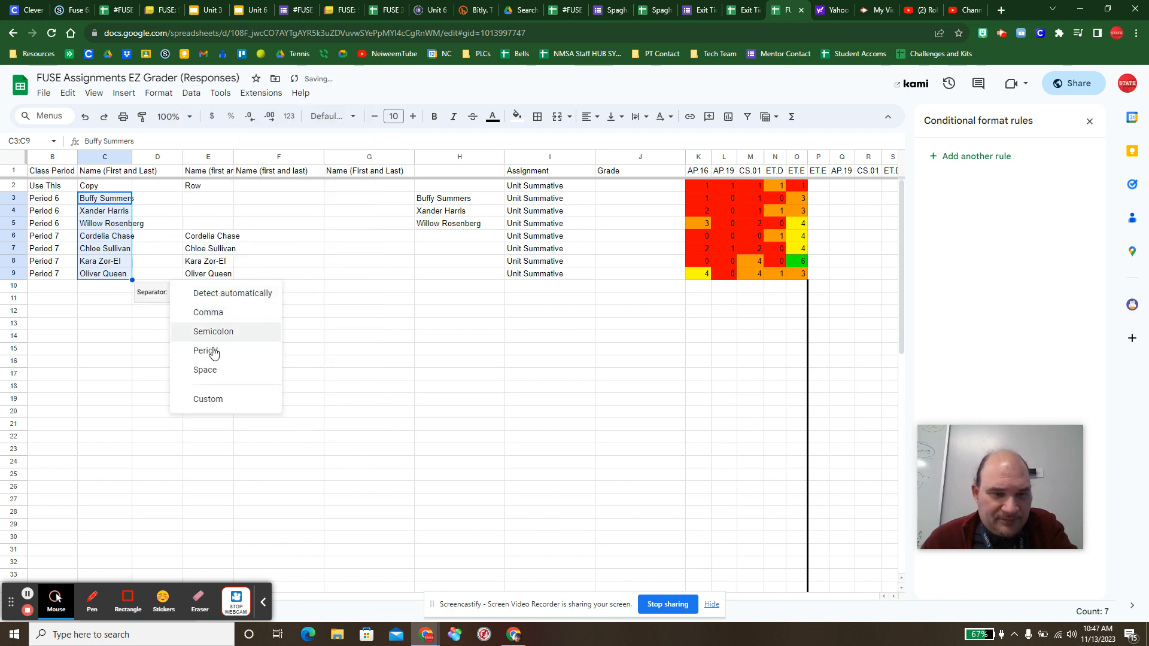
left_click(211, 371)
left_click(304, 349)
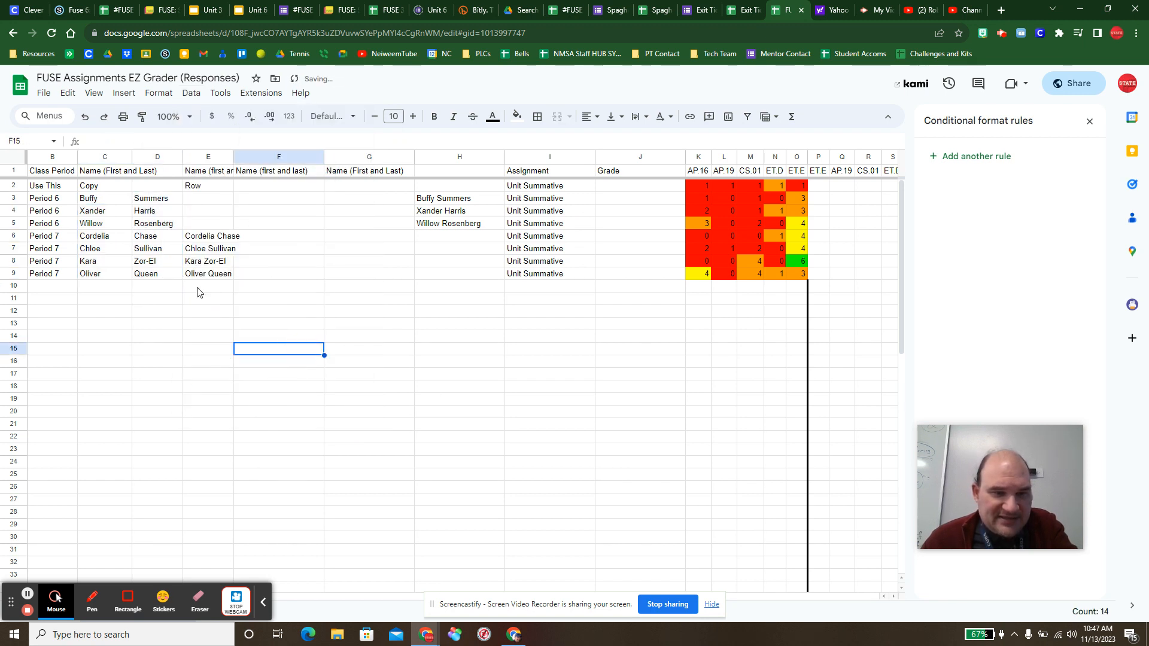
Hide columns E through J so the scores sit beside the first and last names
left_click_drag(208, 157, 652, 165)
right_click(652, 165)
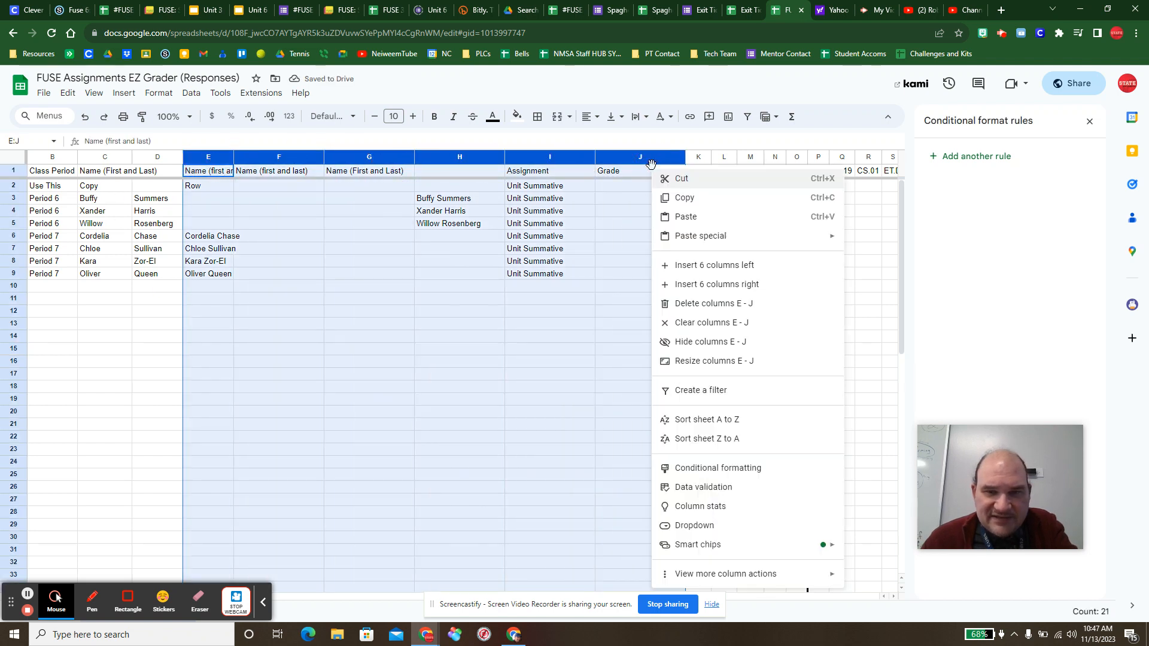
left_click(691, 344)
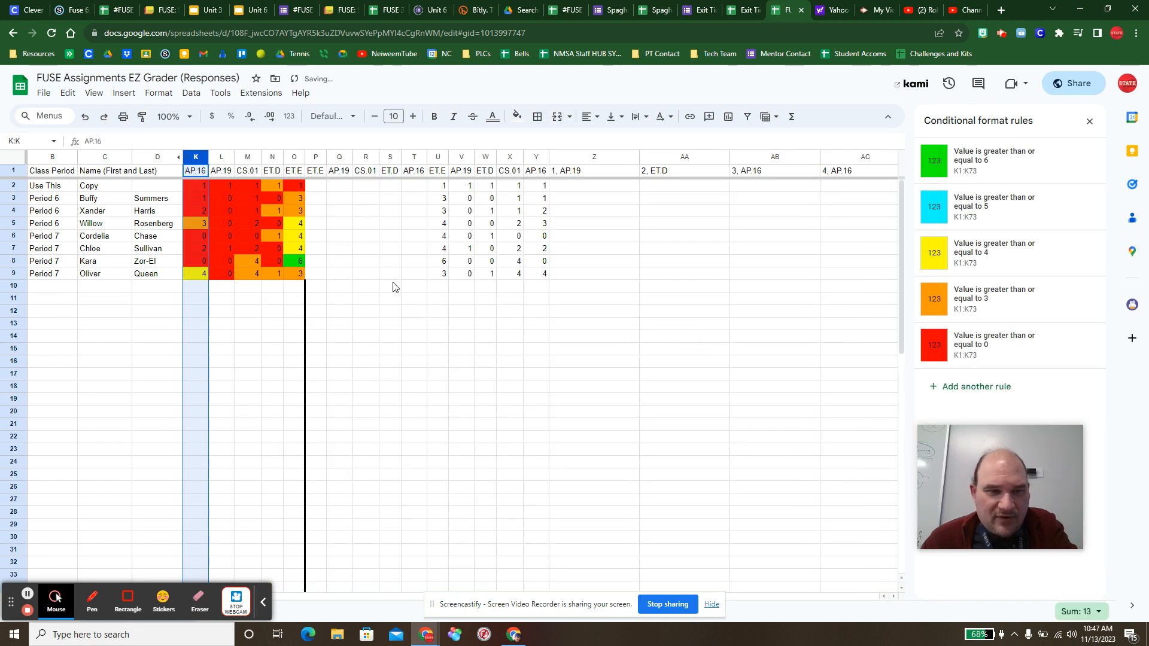
left_click(111, 276)
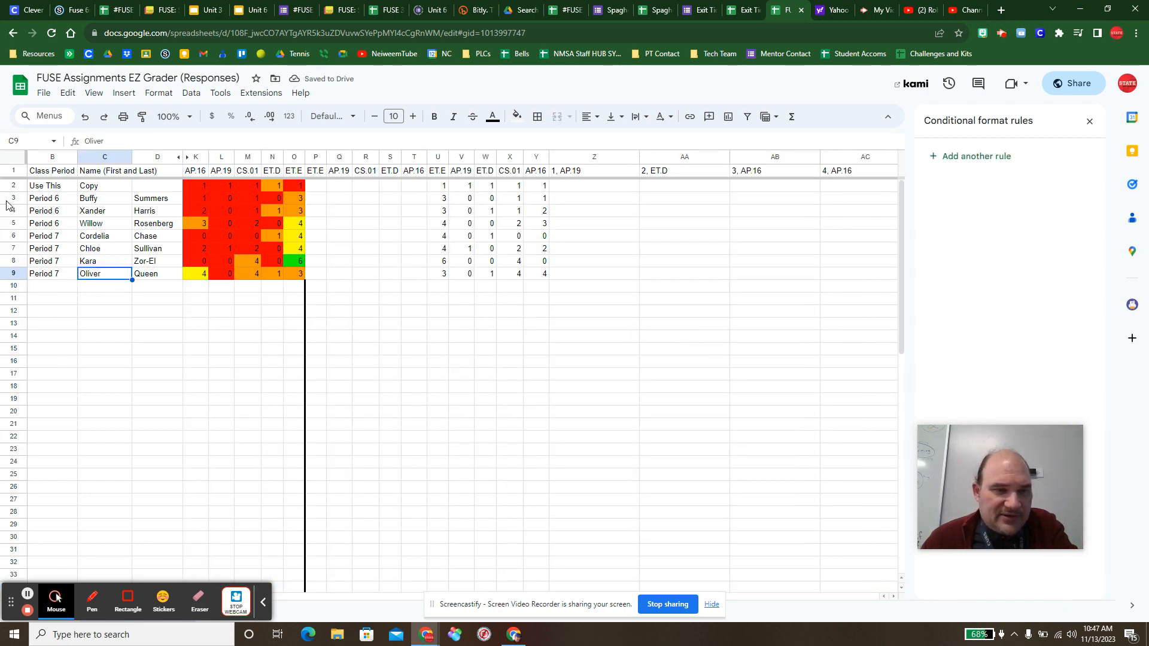
Open the advanced sorting options for rows 3 to 9 and set the first sort key to Column B, A to Z
left_click_drag(13, 198, 10, 274)
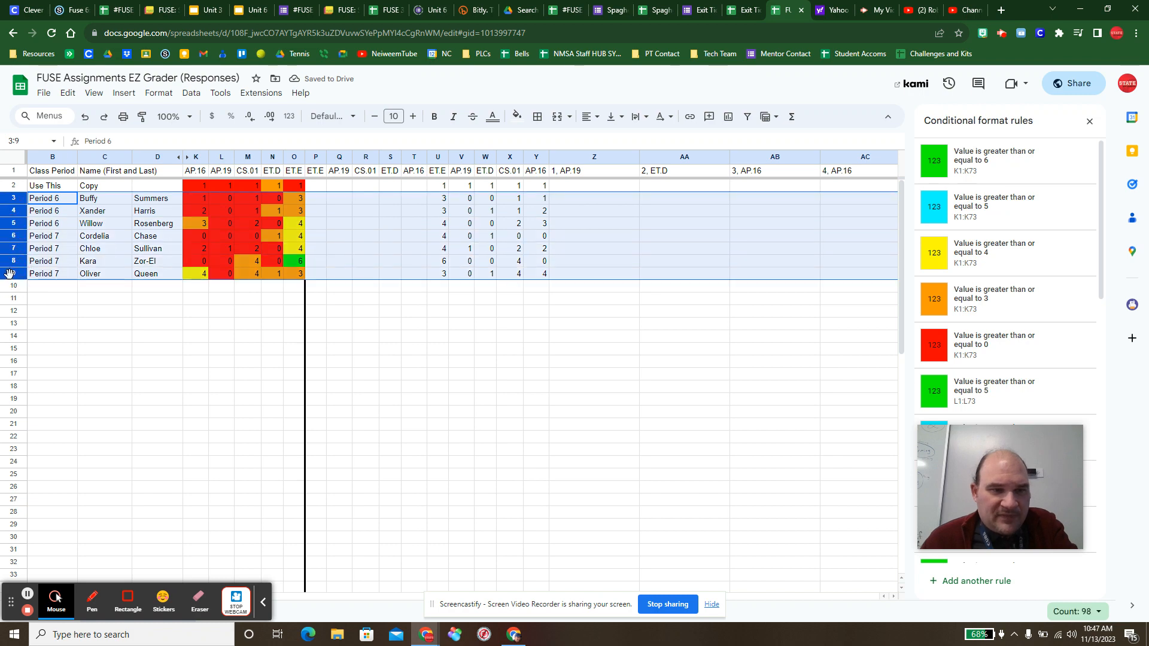
left_click(191, 93)
mouse_move(209, 132)
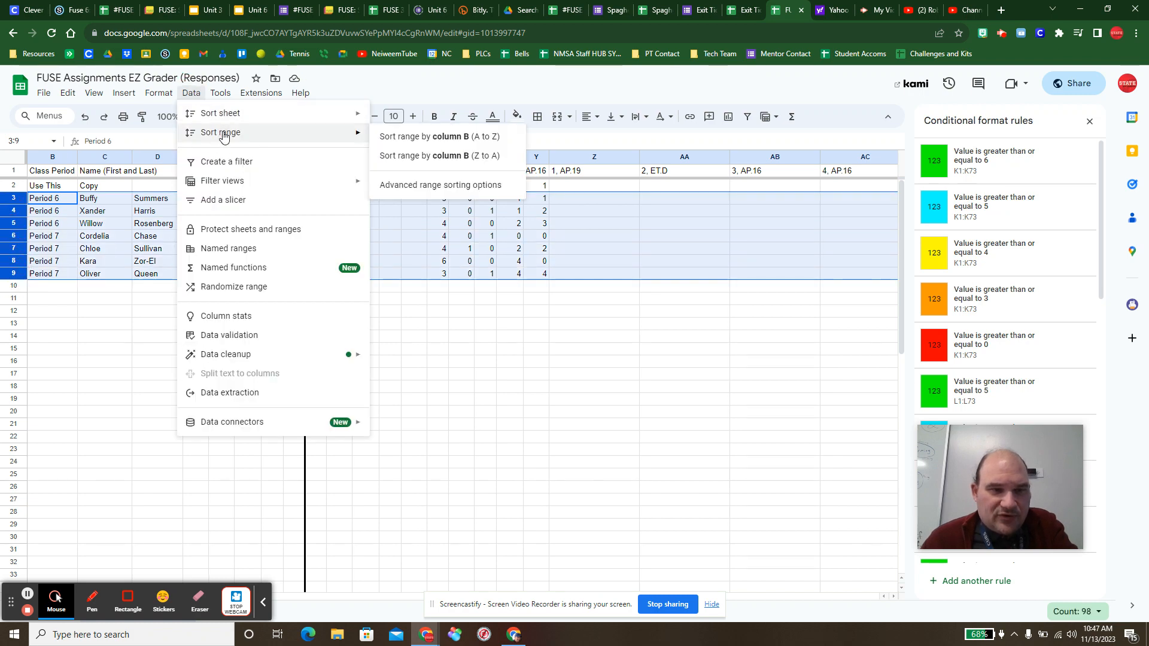
left_click(421, 185)
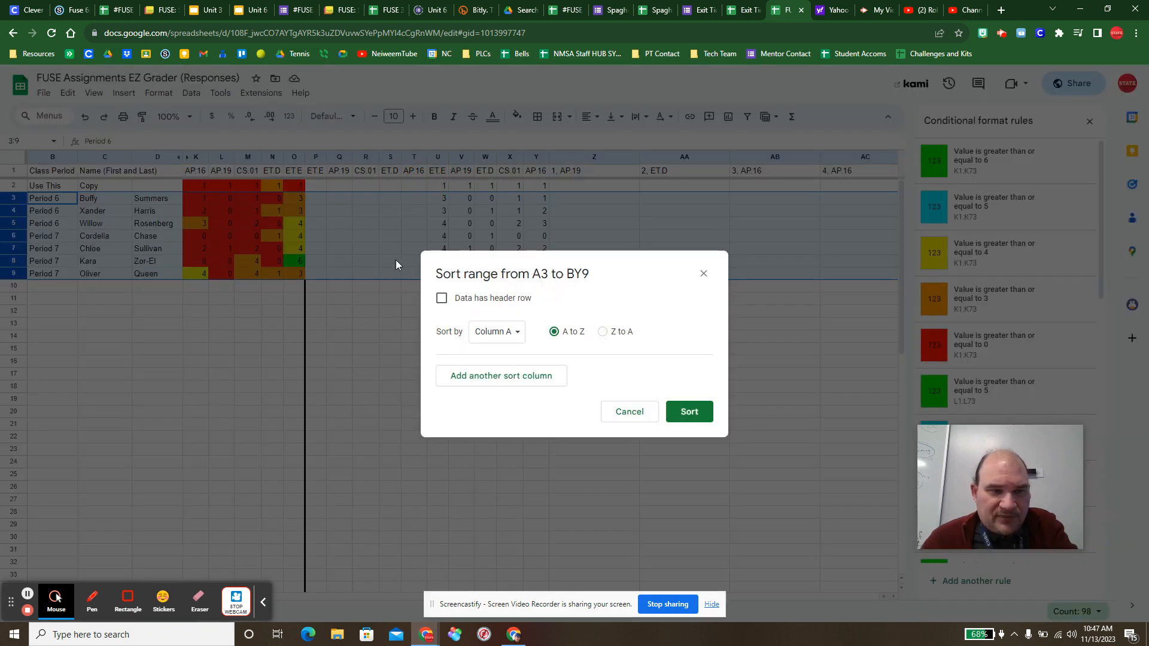
left_click(508, 338)
left_click(512, 353)
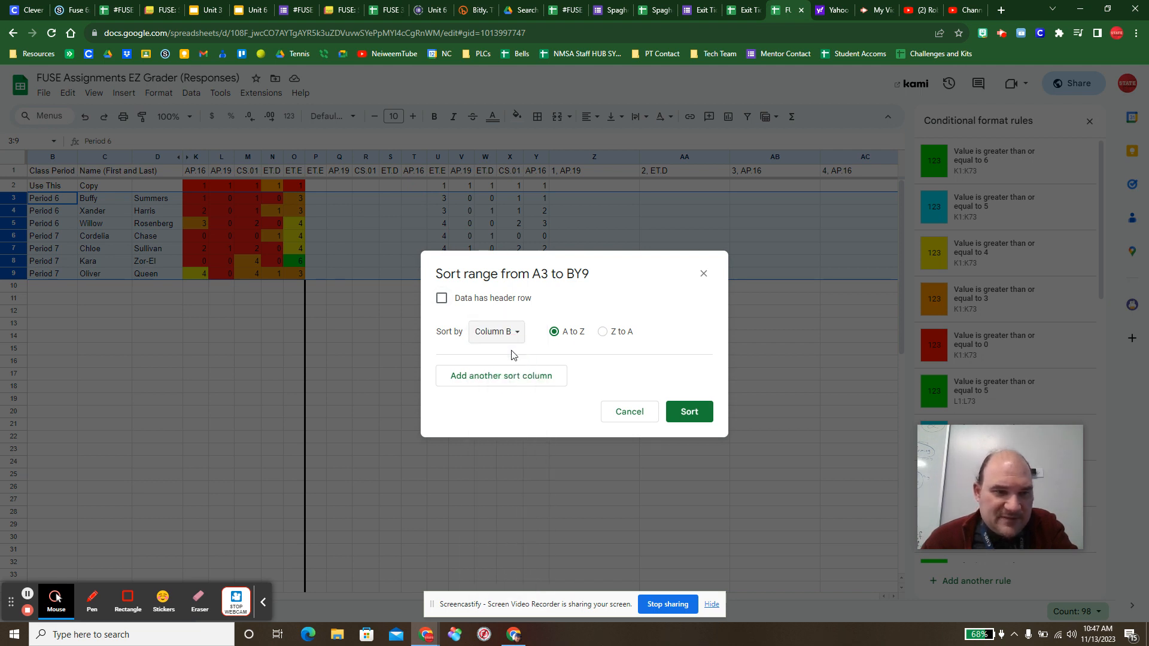
Add Column D and Column C as second and third sort keys, both A to Z, and sort rows 3 to 9
left_click(510, 382)
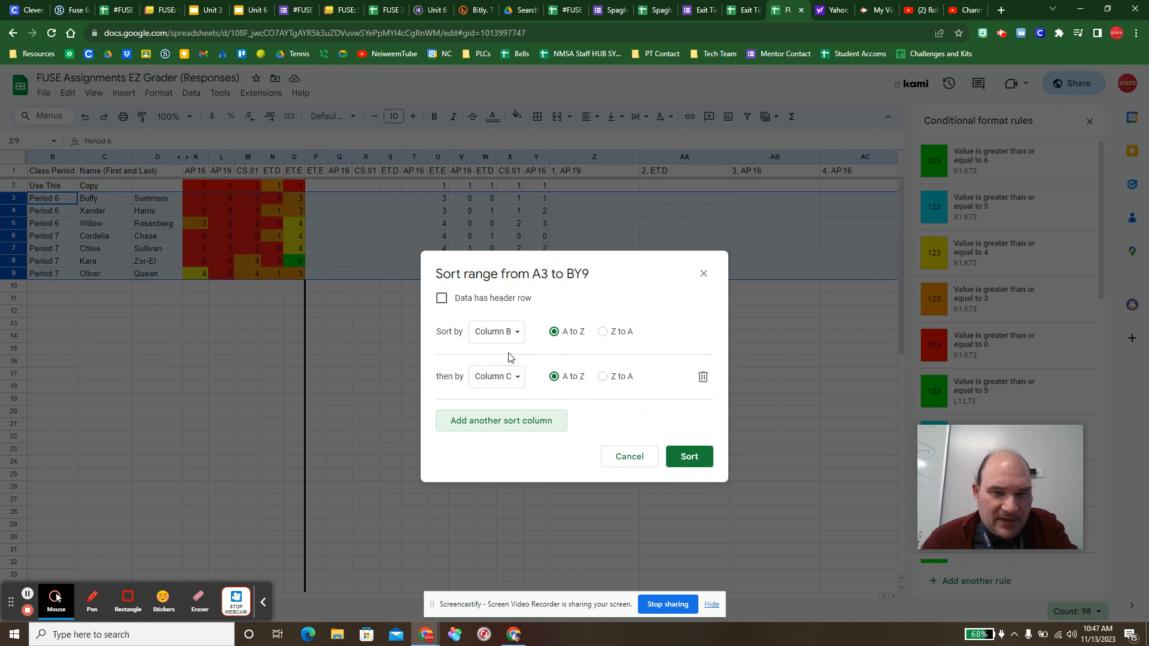
left_click(508, 377)
left_click(513, 392)
left_click(514, 421)
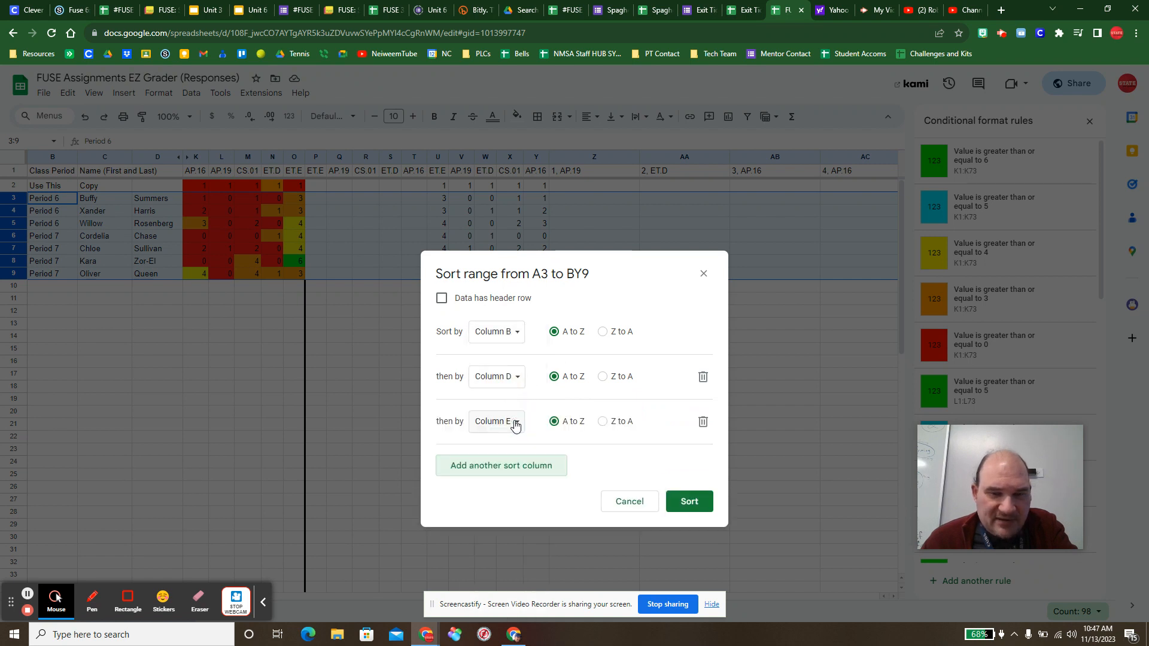
left_click(514, 422)
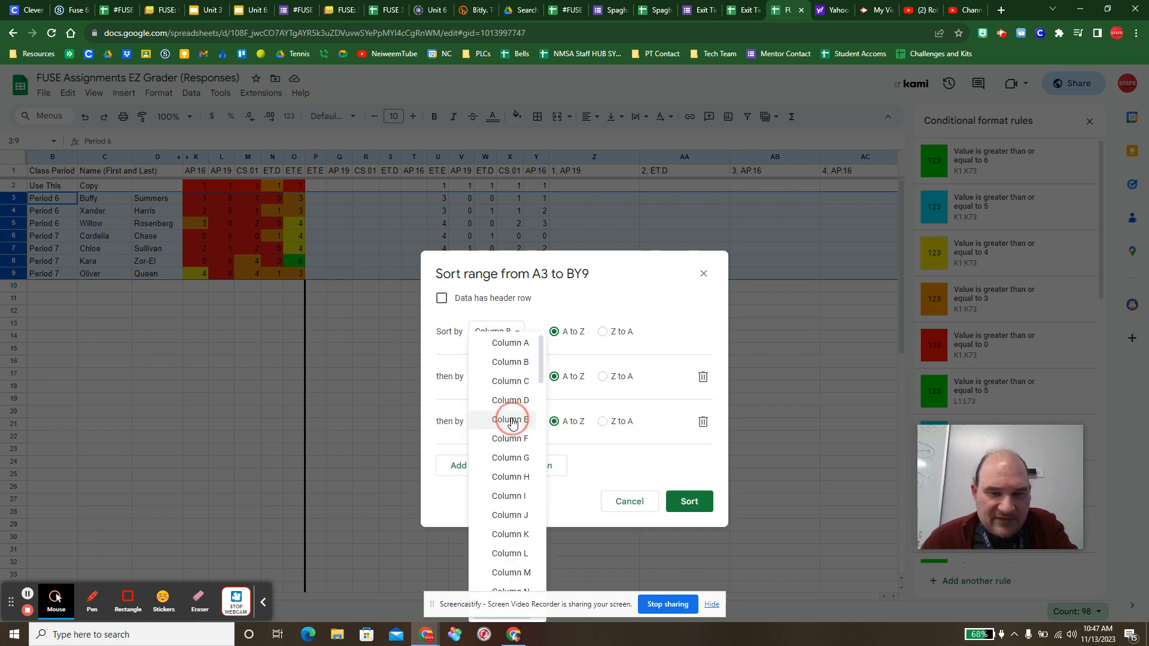
left_click(518, 384)
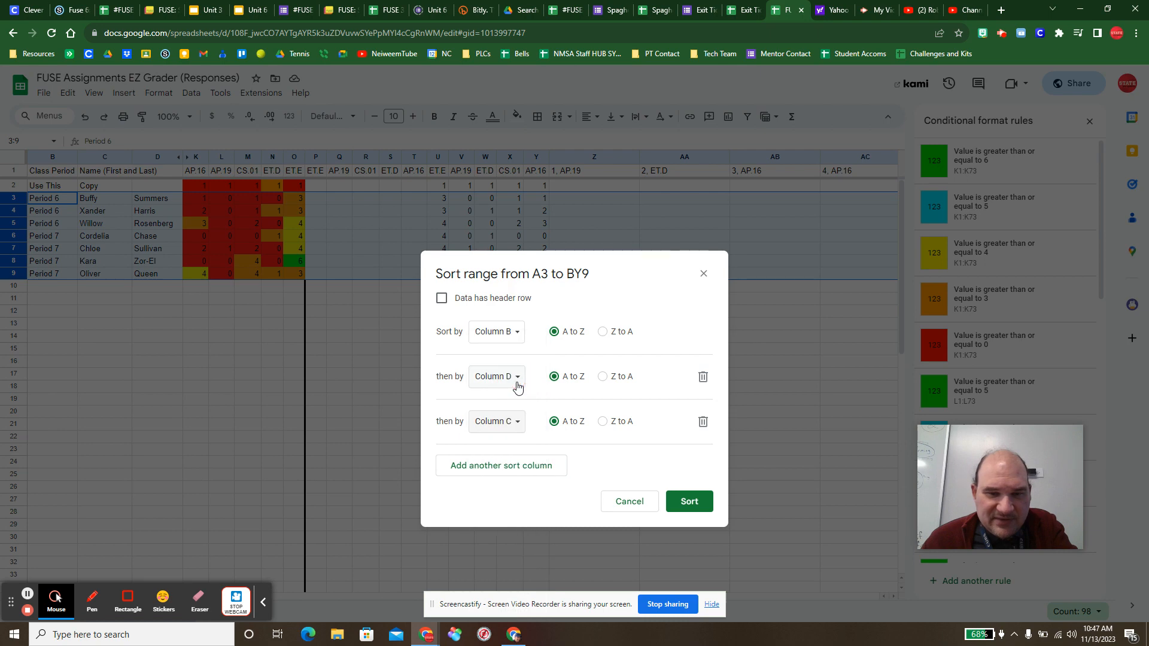
left_click(689, 501)
left_click(313, 399)
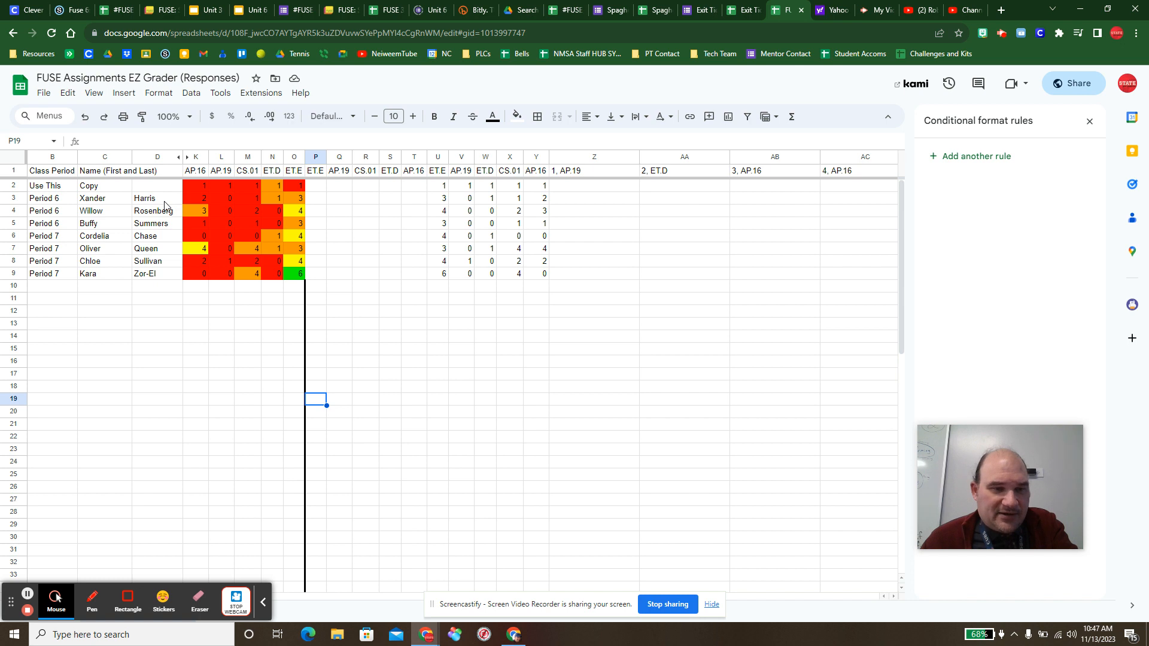
Add a thick black bottom border under row 5 to separate Period 6 from Period 7
left_click(12, 225)
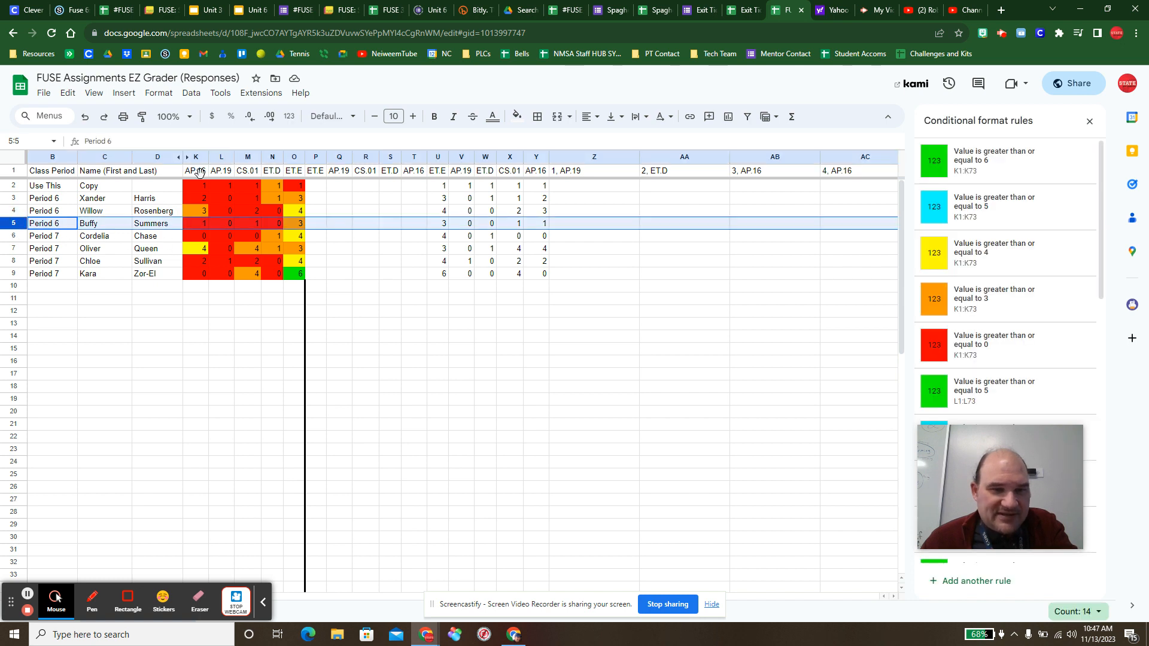
left_click(537, 117)
left_click(605, 163)
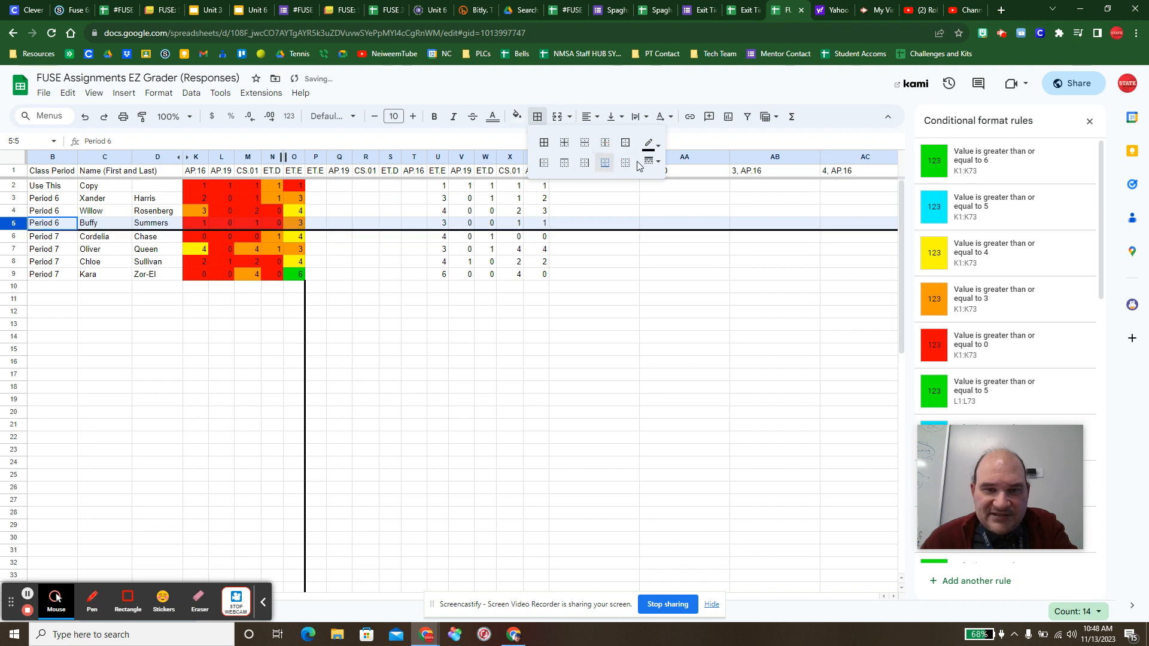
left_click(653, 161)
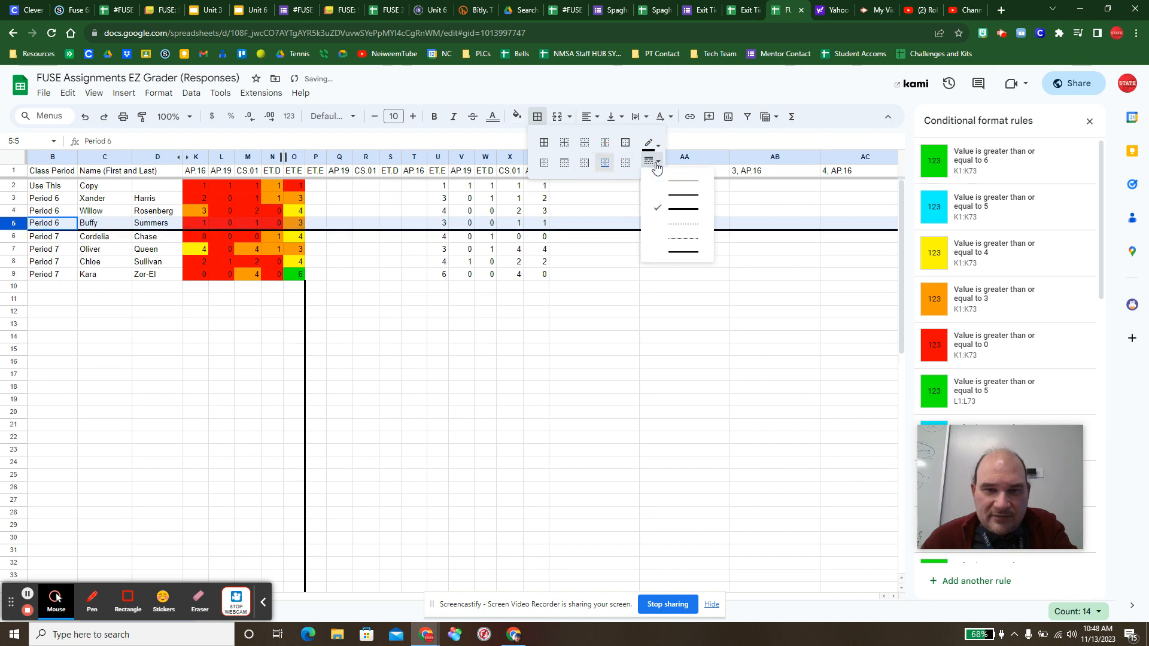
left_click(165, 303)
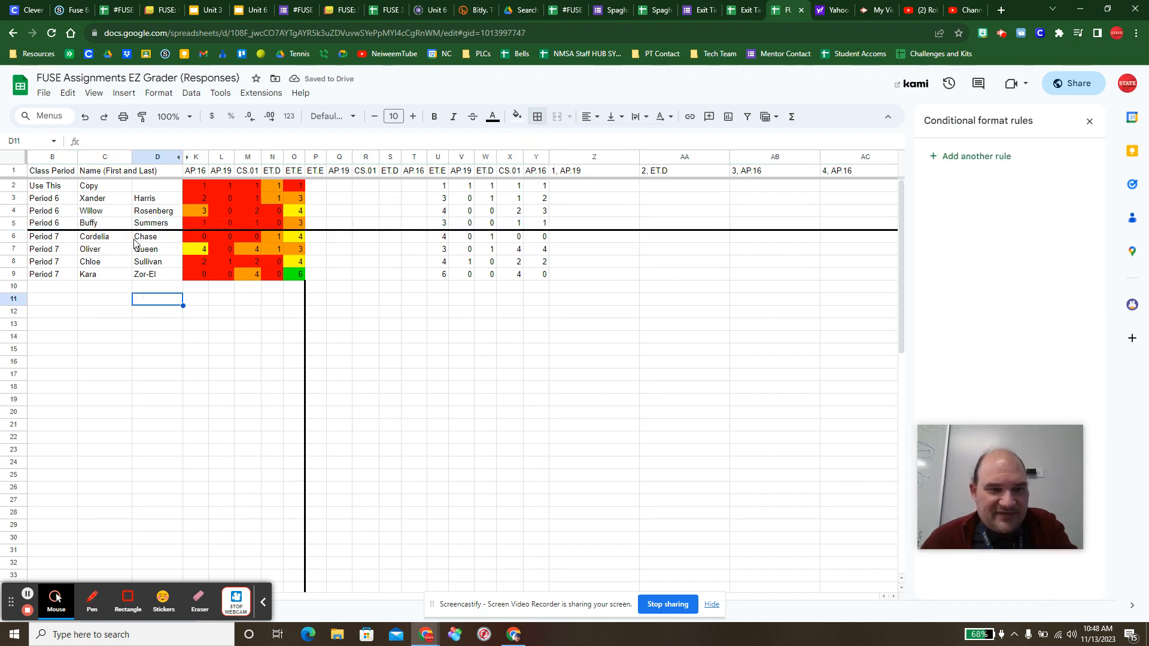